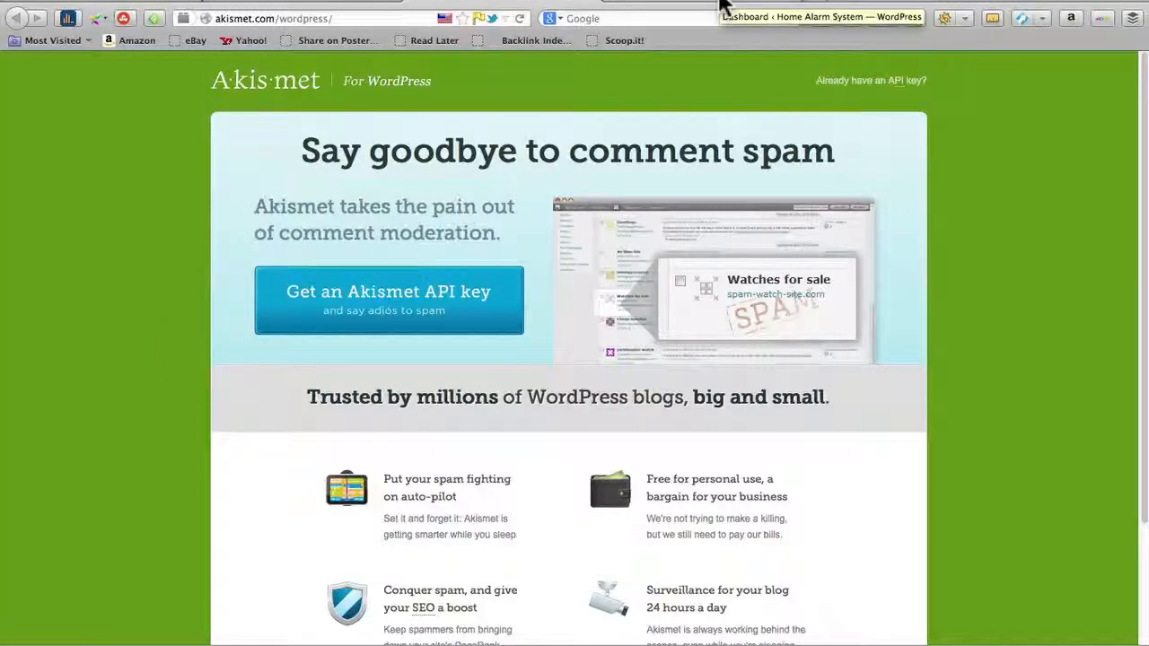
Step: Open the Home Alarm System site's comments list and examine the authors, links and wording of the pending comments
left_click(722, 7)
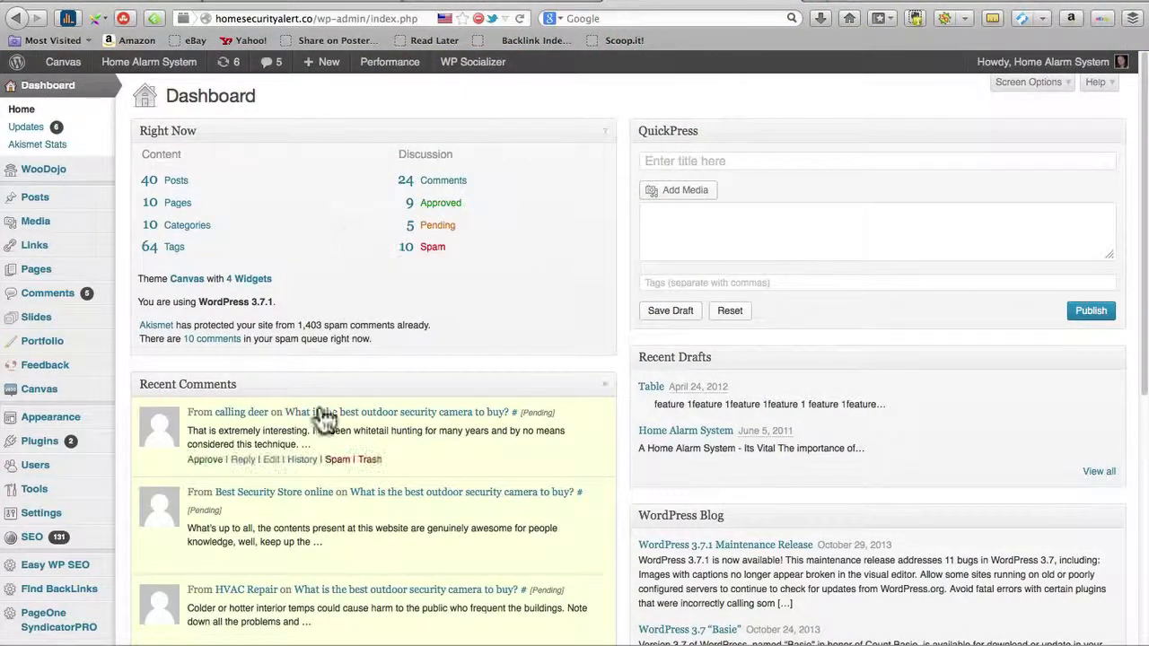
left_click(38, 299)
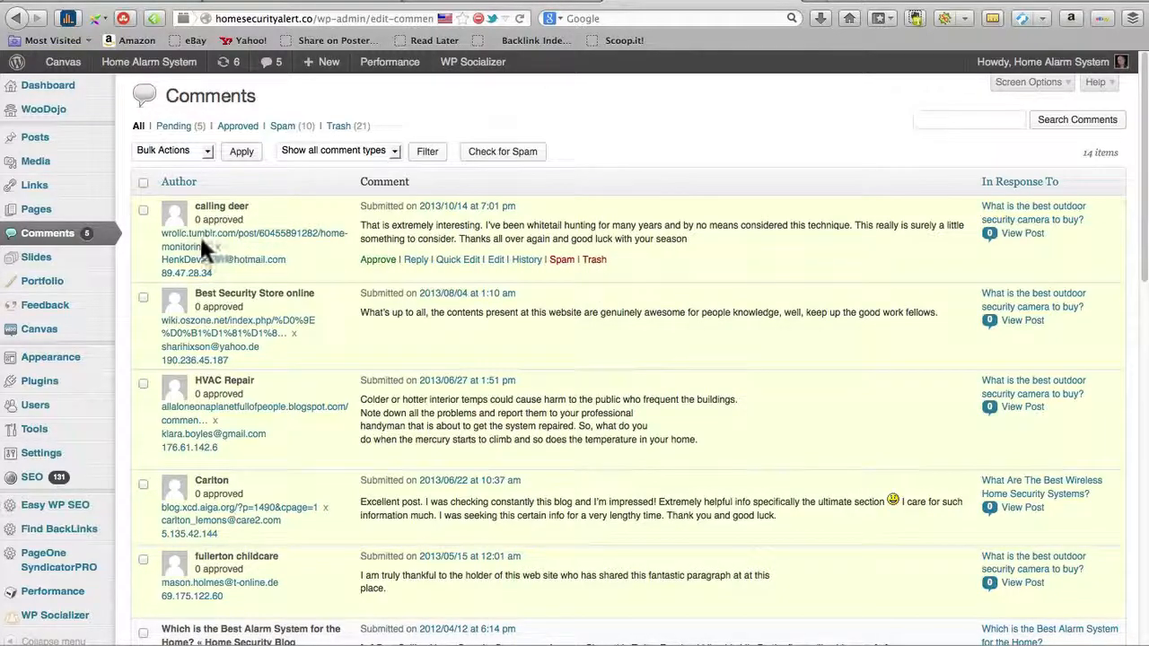
mouse_move(203, 235)
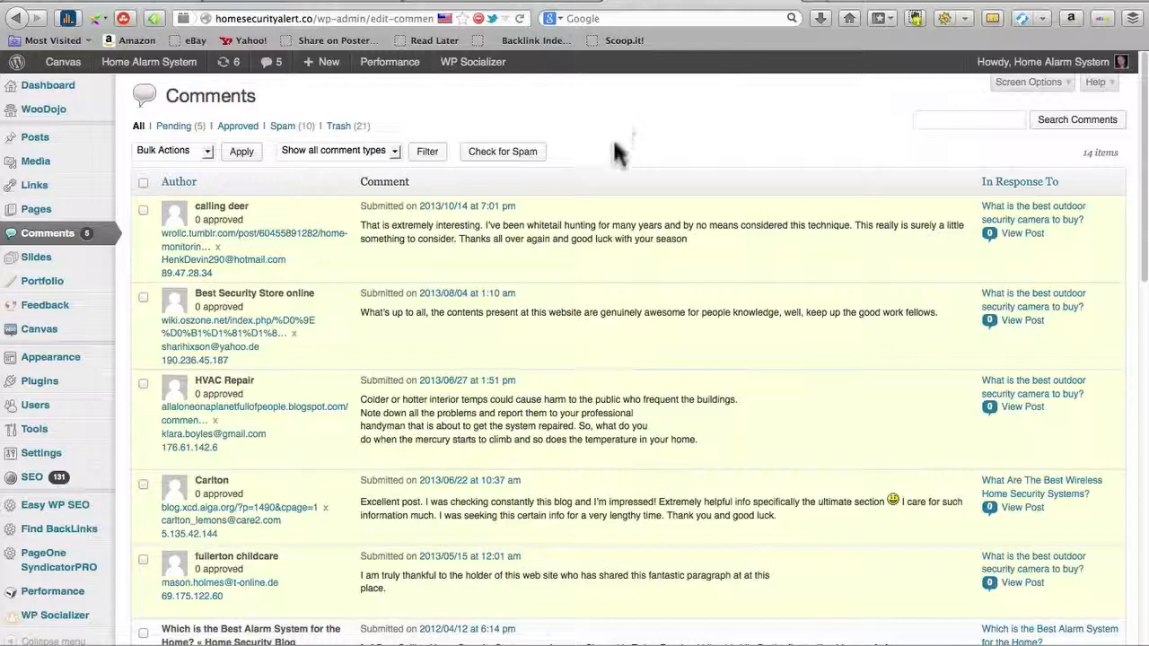
mouse_move(602, 230)
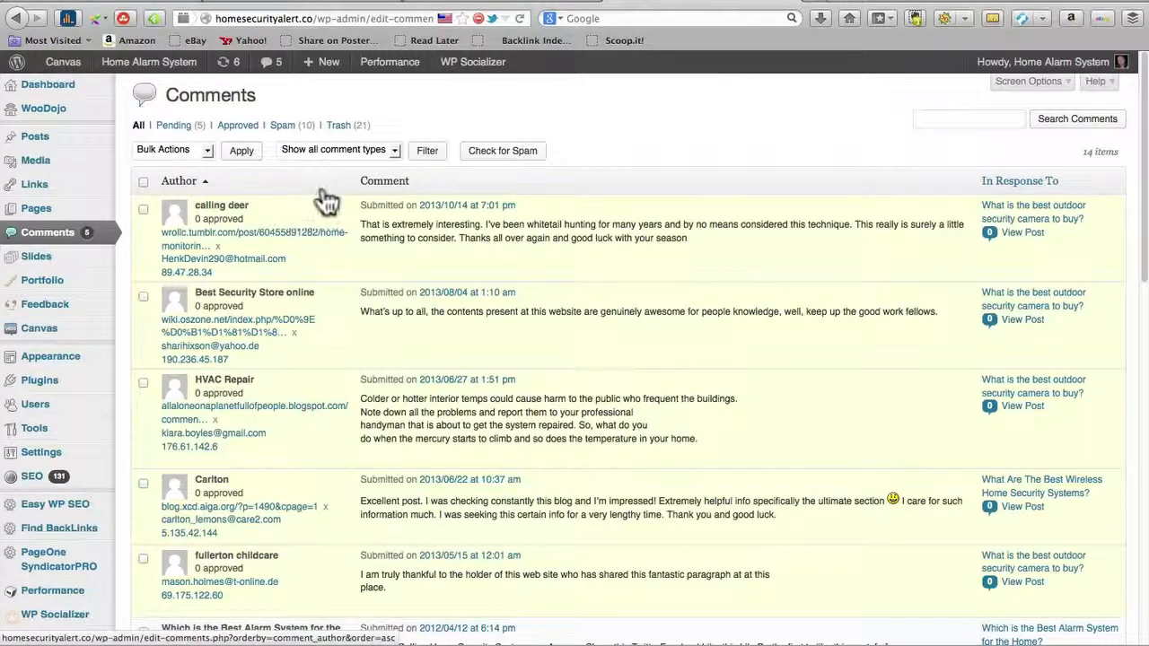
mouse_move(304, 269)
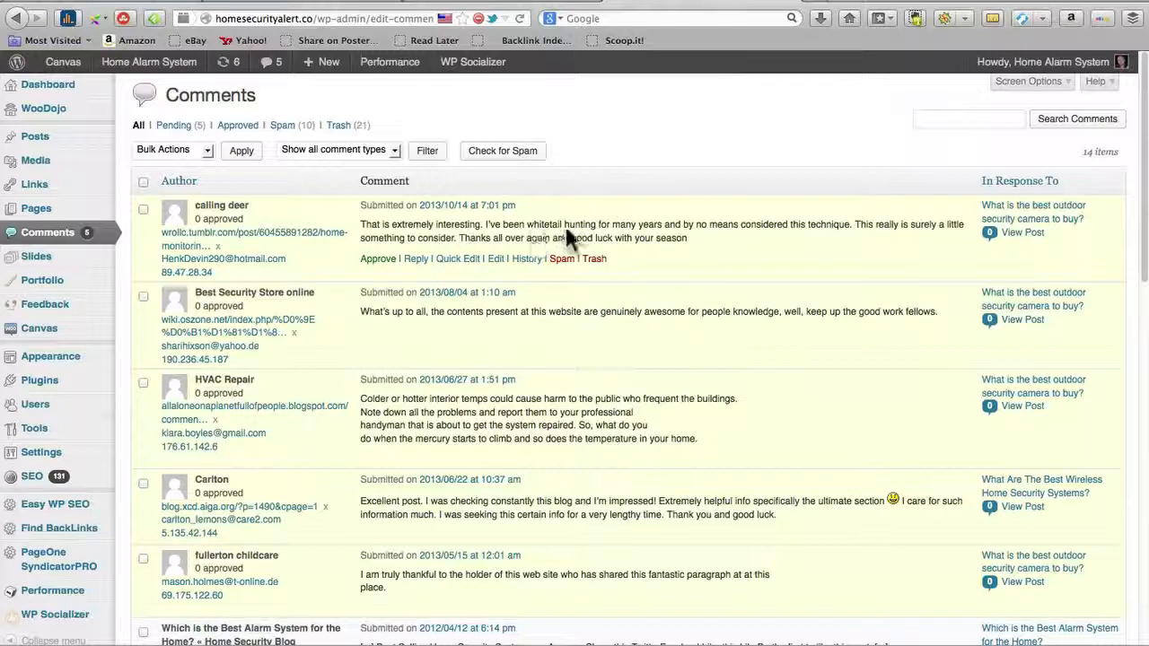
mouse_move(673, 236)
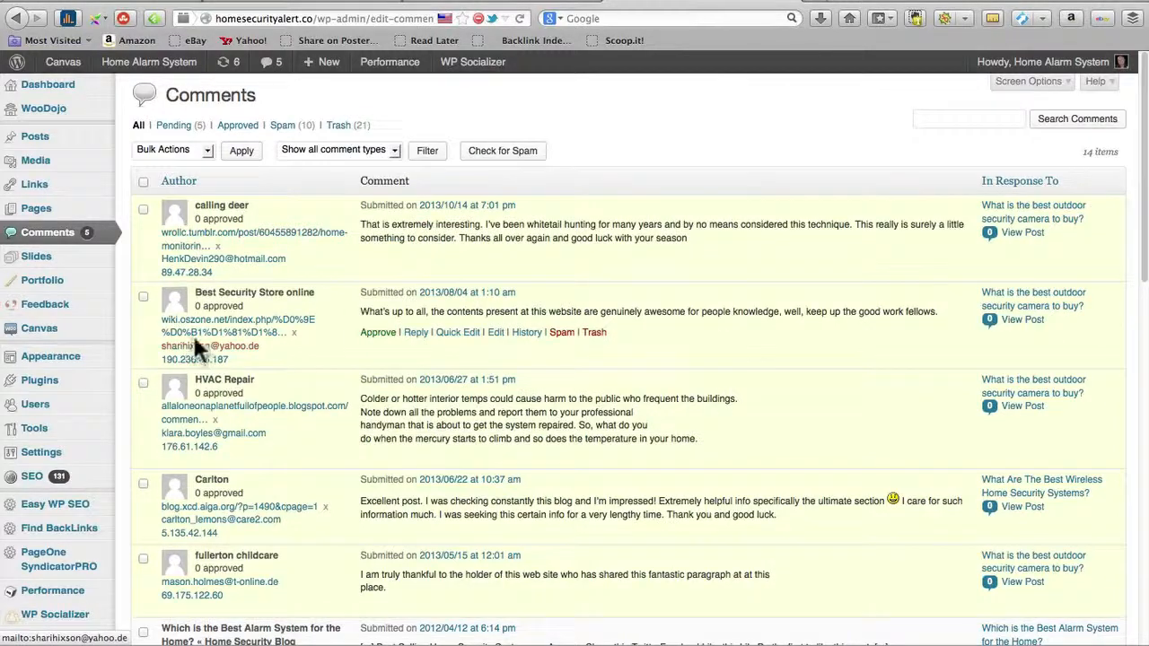
mouse_move(202, 331)
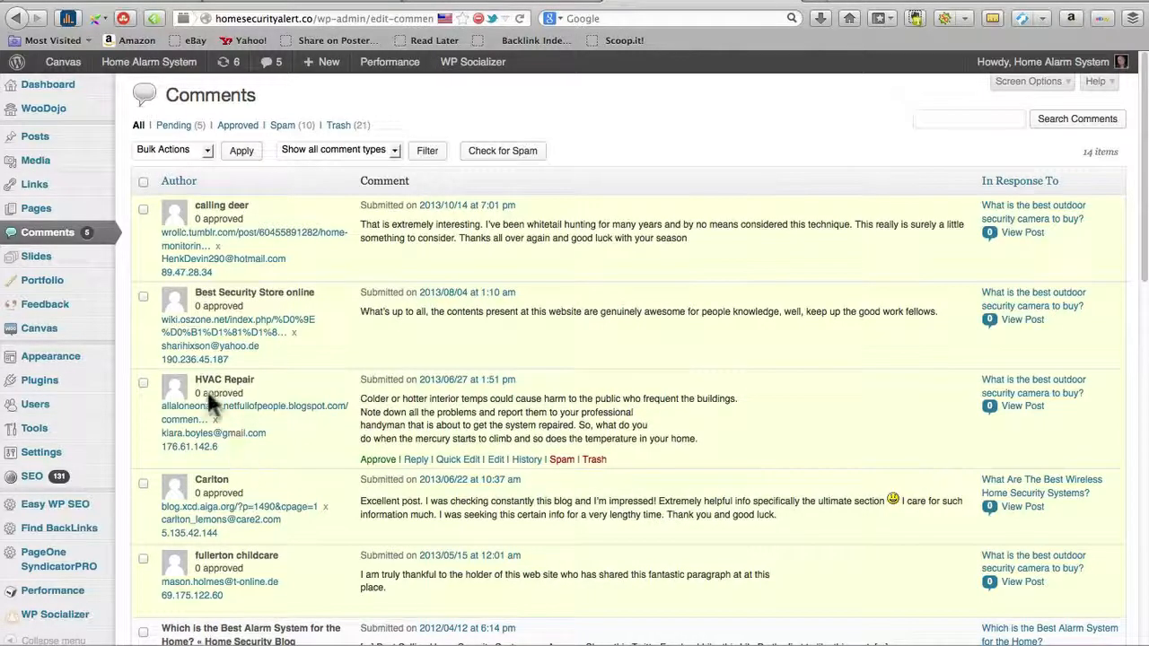
mouse_move(206, 418)
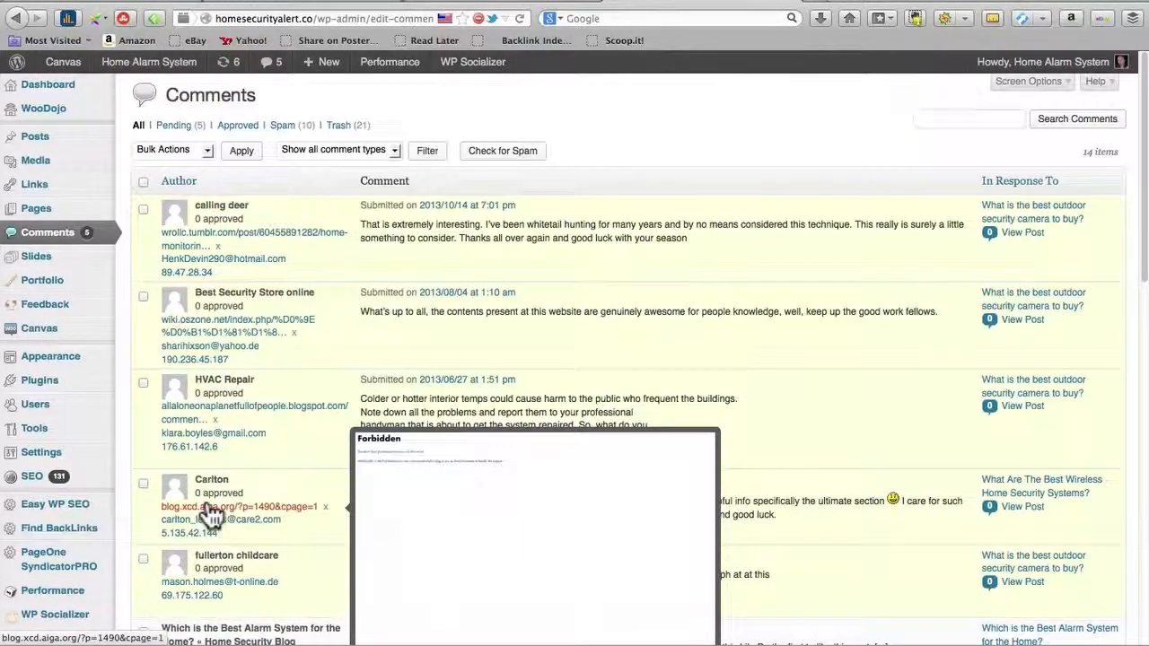
scroll(205, 508, "down", 2)
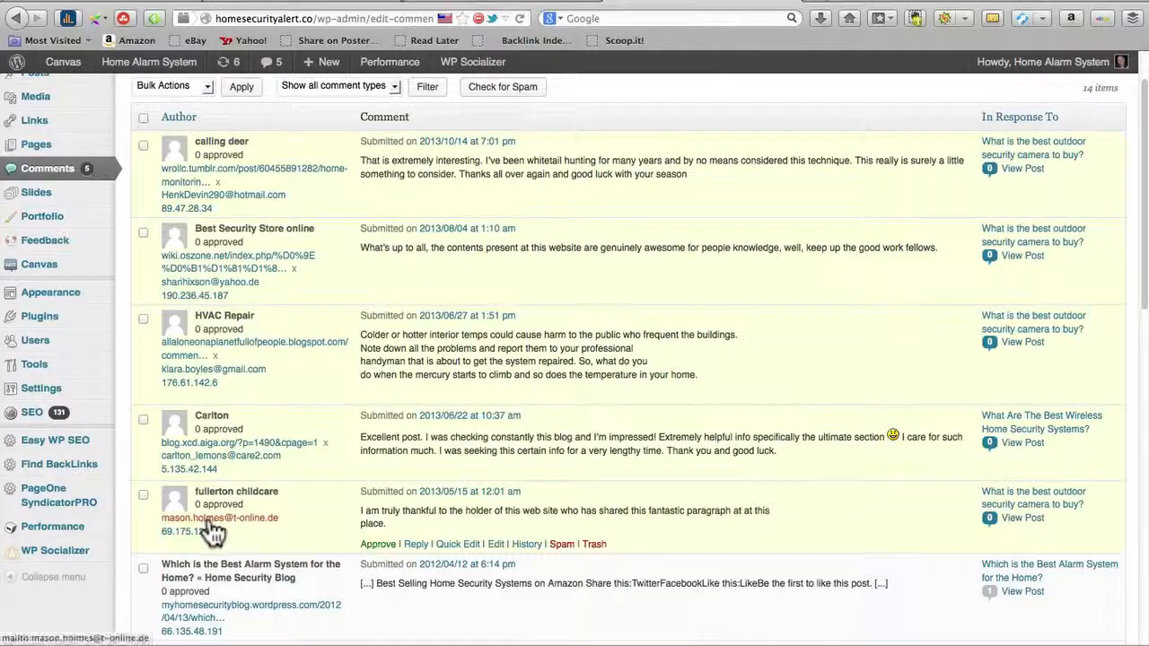
scroll(205, 498, "up", 1)
scroll(206, 497, "up", 2)
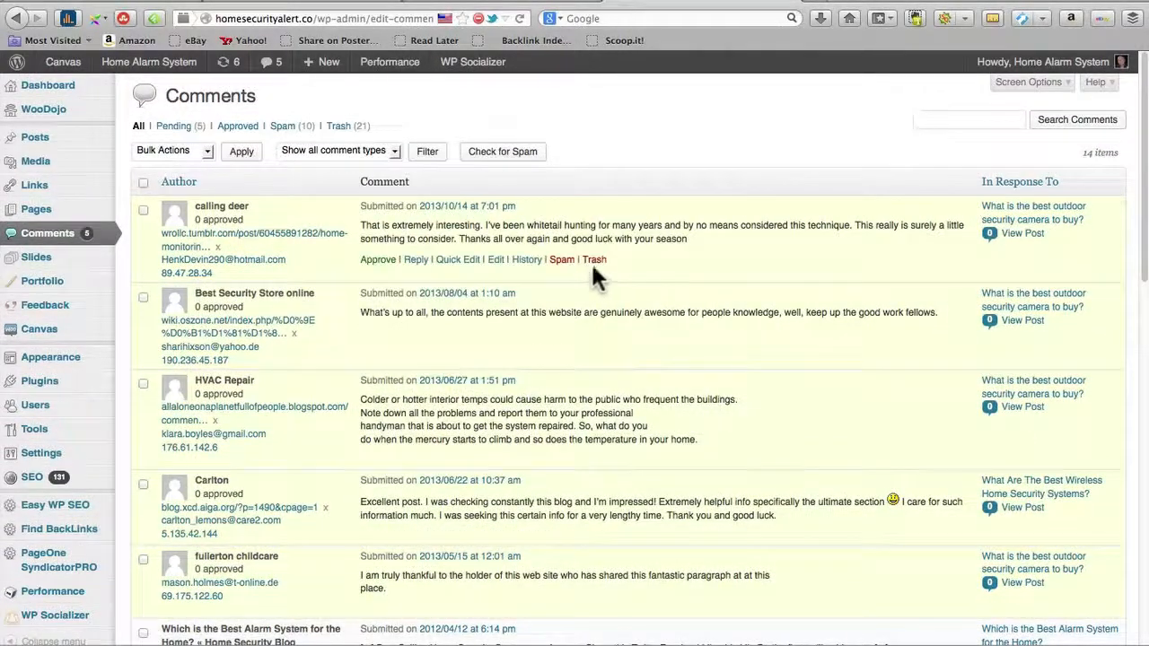
Step: Go to the WPHubMag Hub site's installed plugins and examine the Akismet entry in the list
left_click(466, 7)
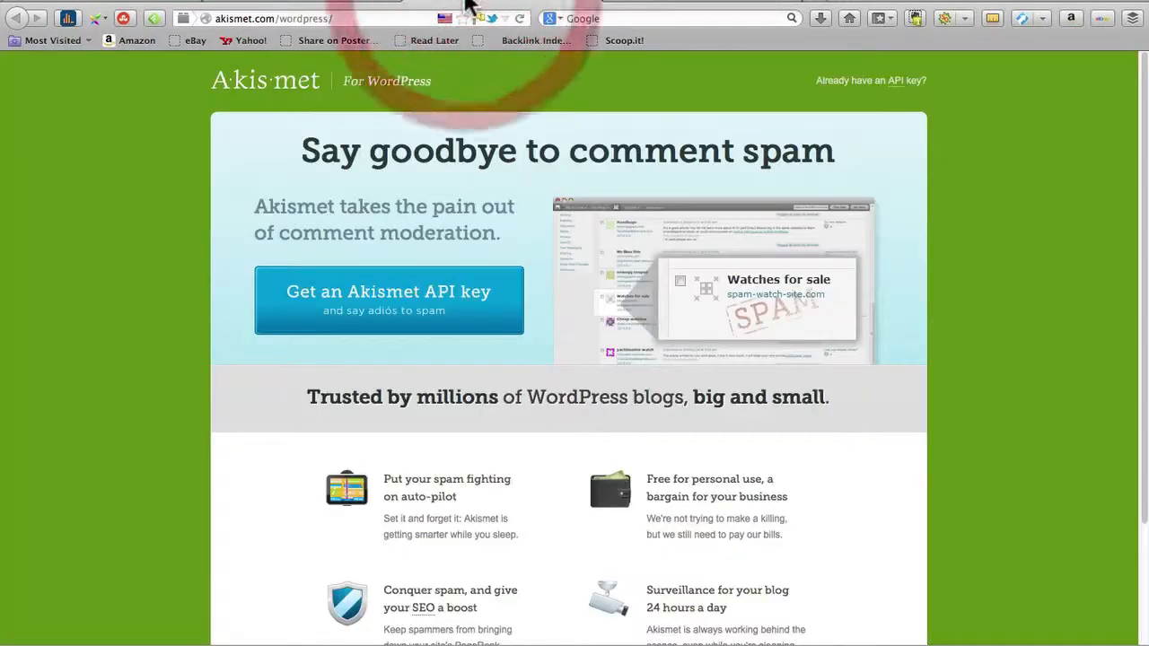
left_click(288, 7)
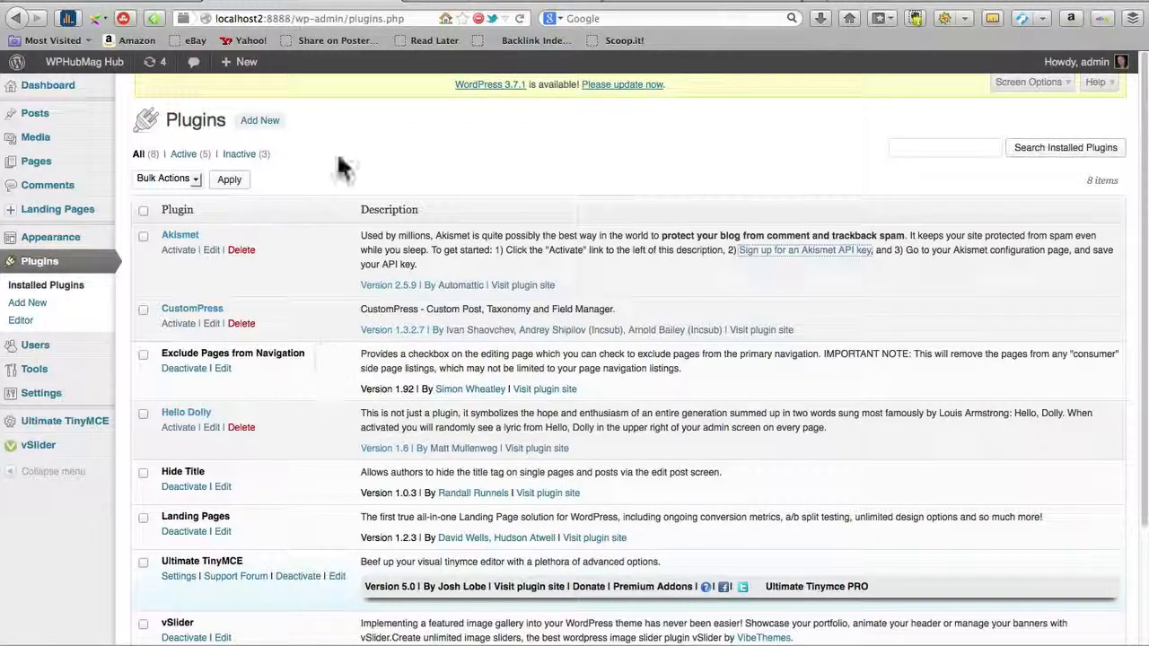
left_click(124, 12)
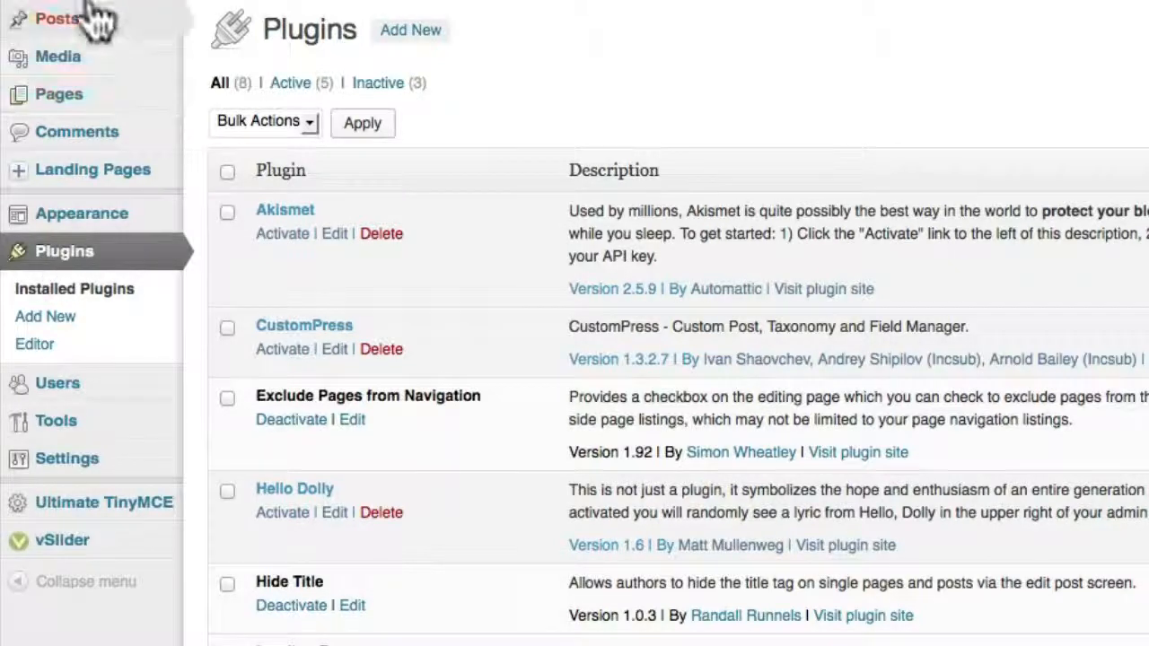
mouse_move(94, 2)
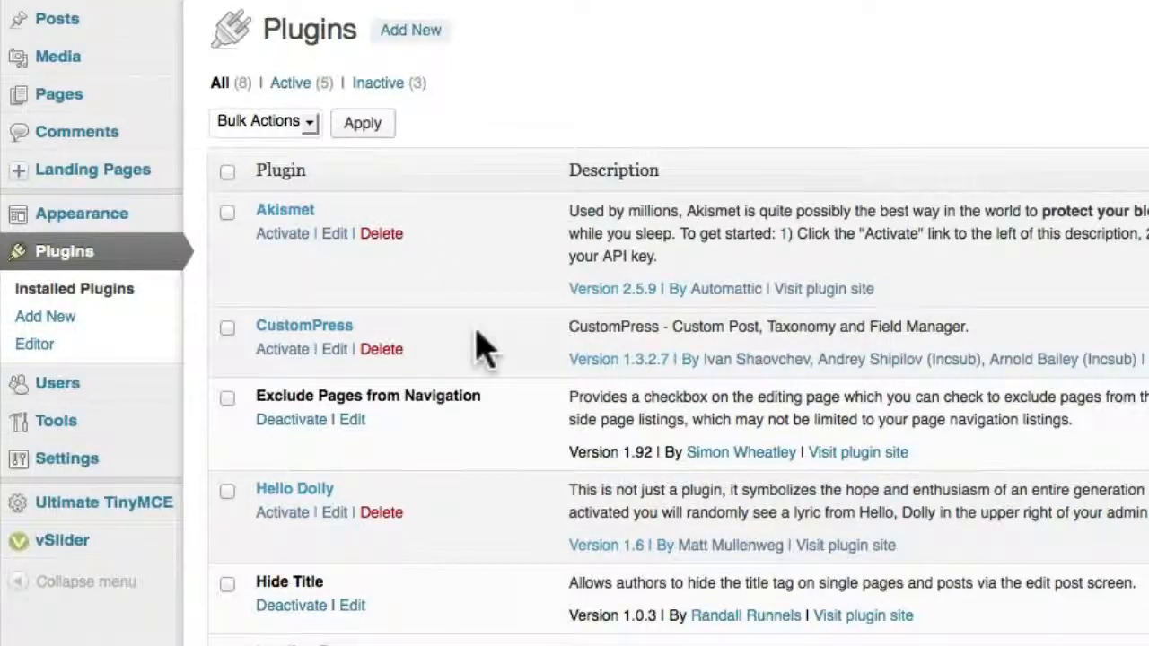
scroll(478, 330, "down", 3)
scroll(475, 328, "up", 3)
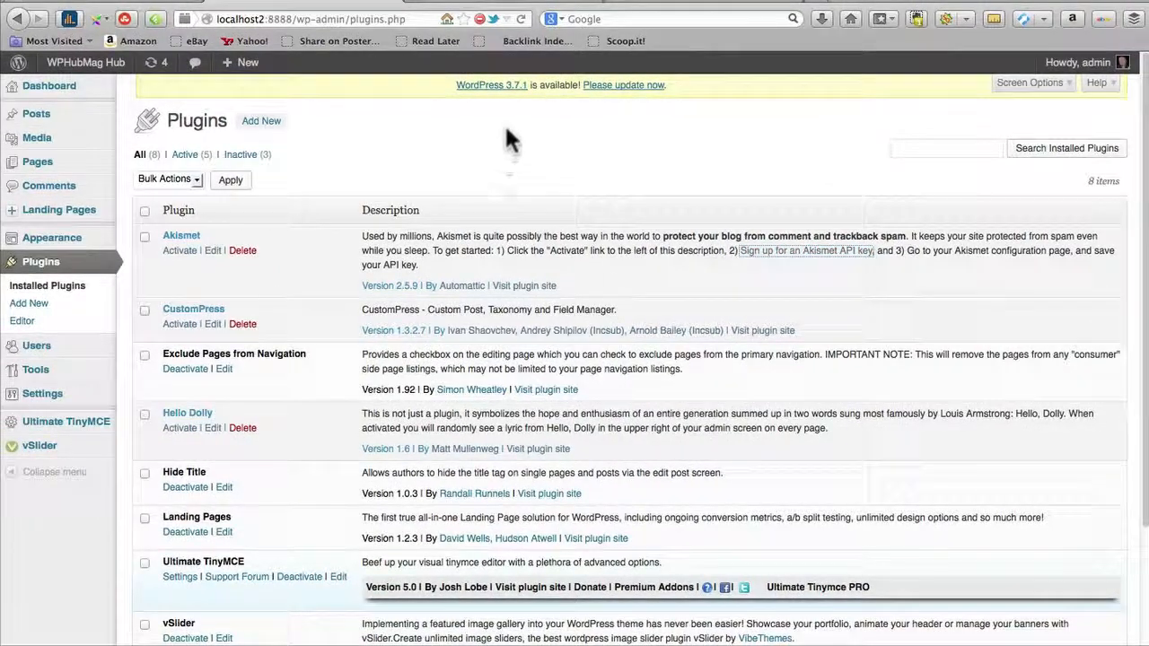
Step: Request an Akismet API key using the existing WordPress.com account and sign up for the Personal plan
left_click(503, 9)
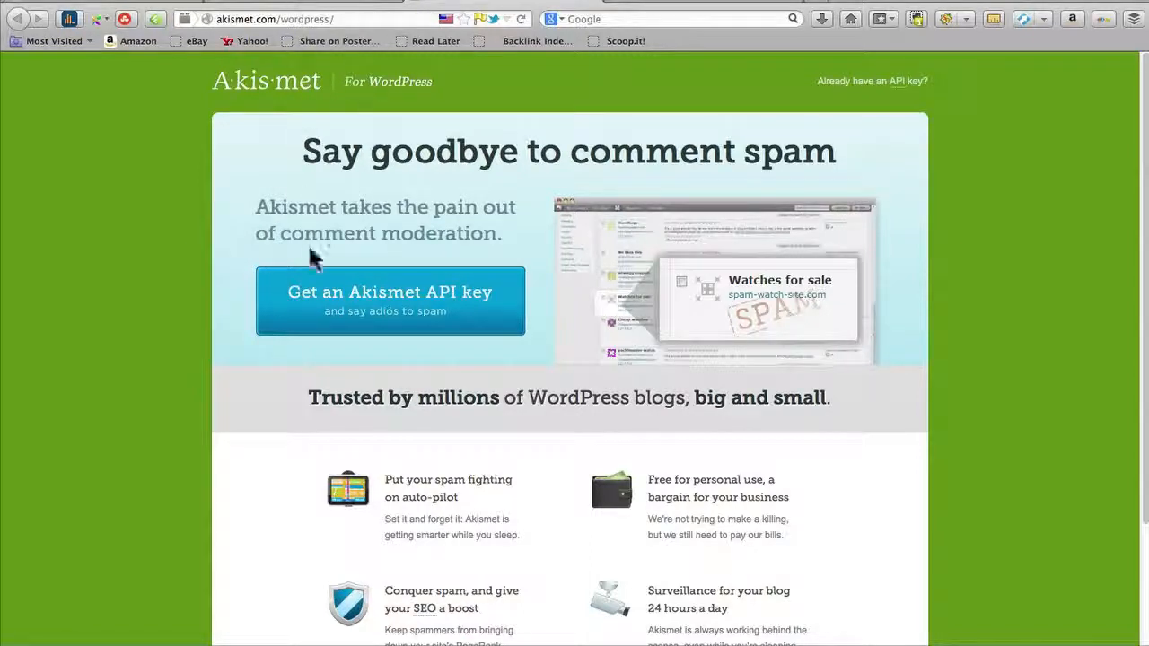
left_click(410, 301)
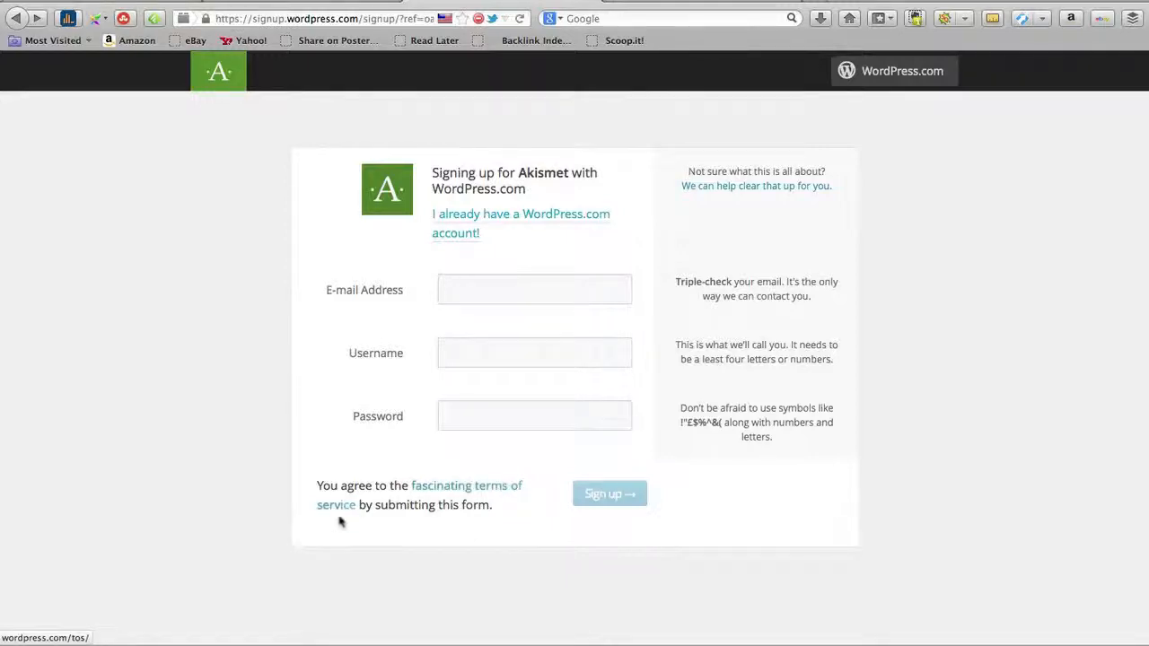
left_click(499, 220)
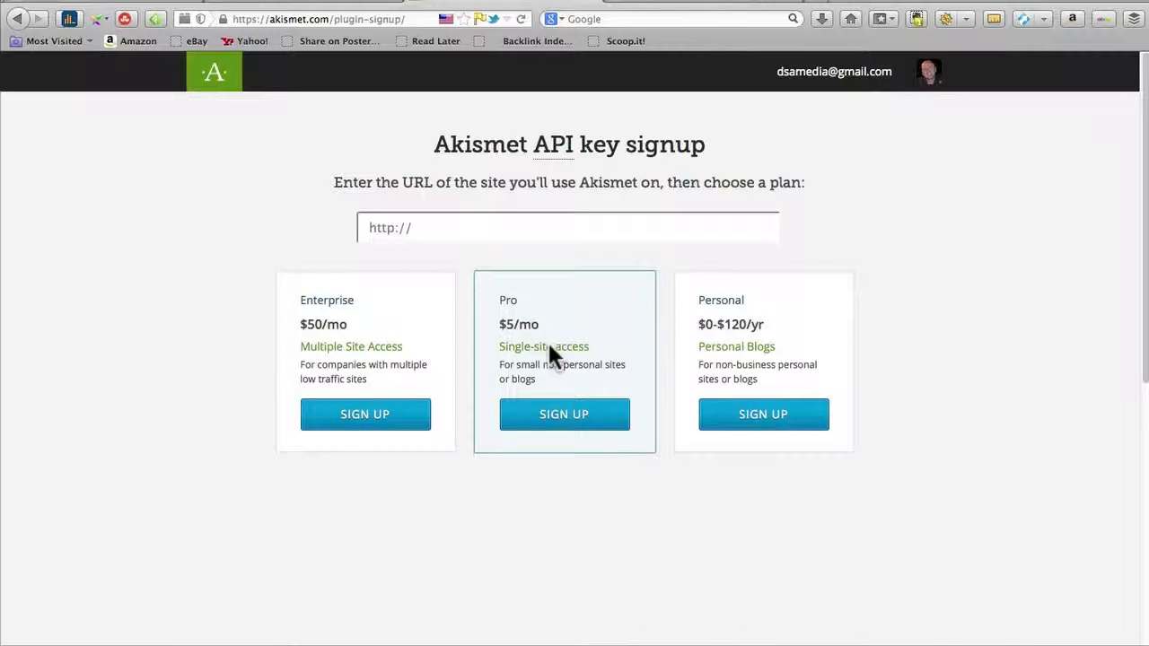
left_click(761, 419)
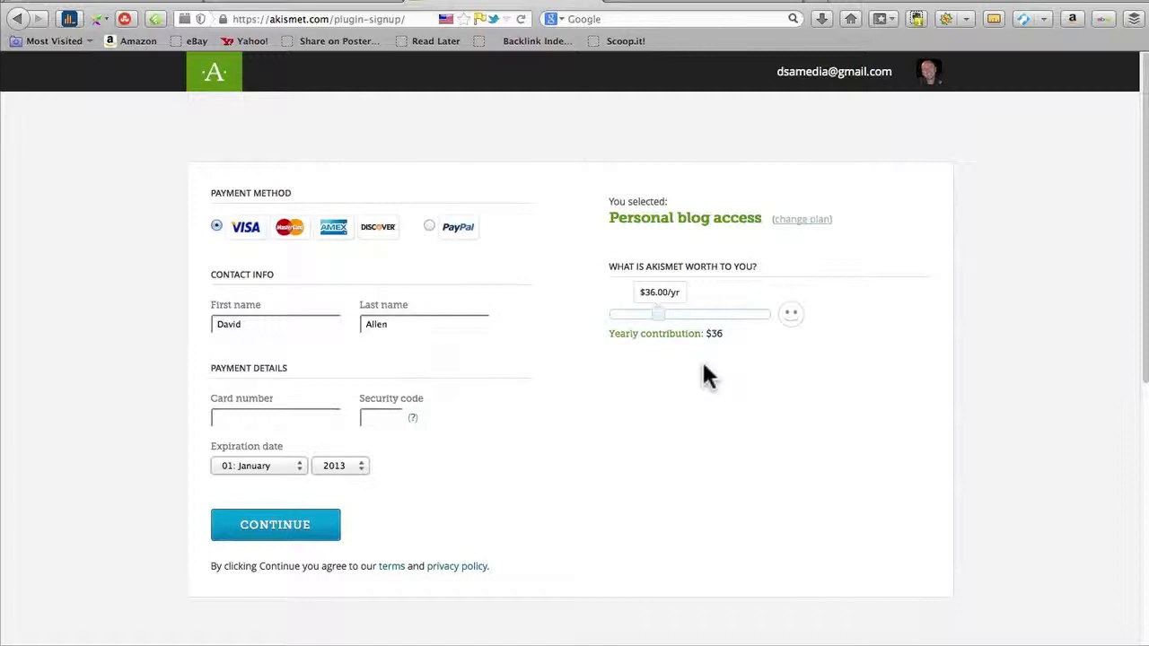
Step: Set the yearly contribution to $0 and submit the Personal plan signup
left_click_drag(658, 314, 604, 316)
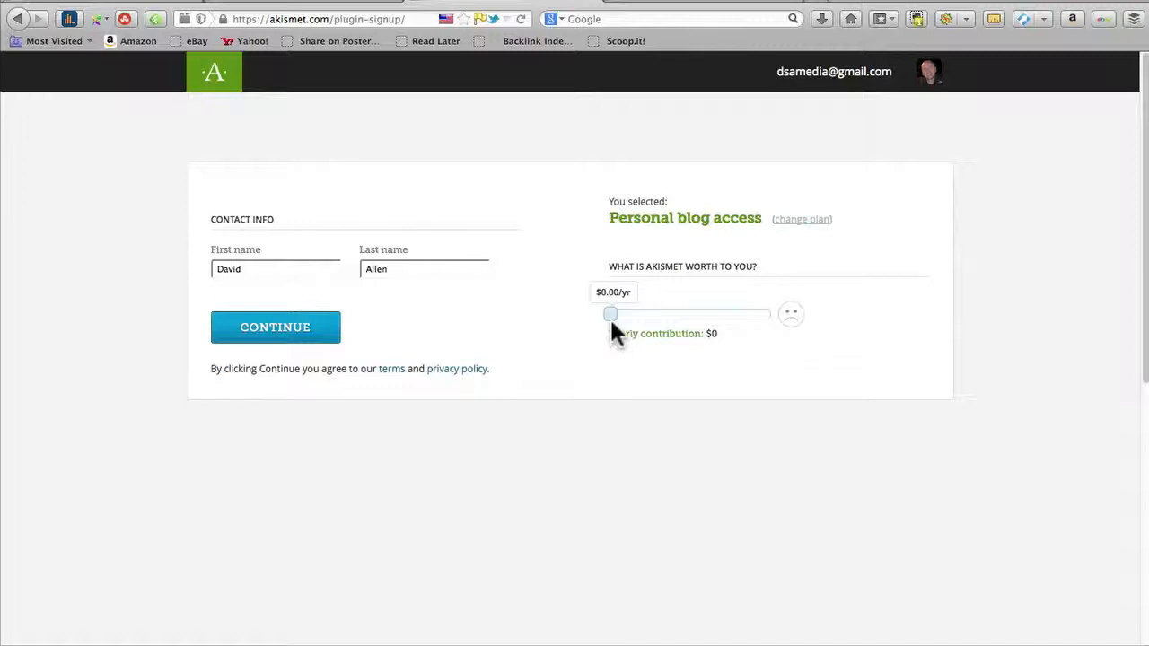
left_click_drag(610, 317, 772, 325)
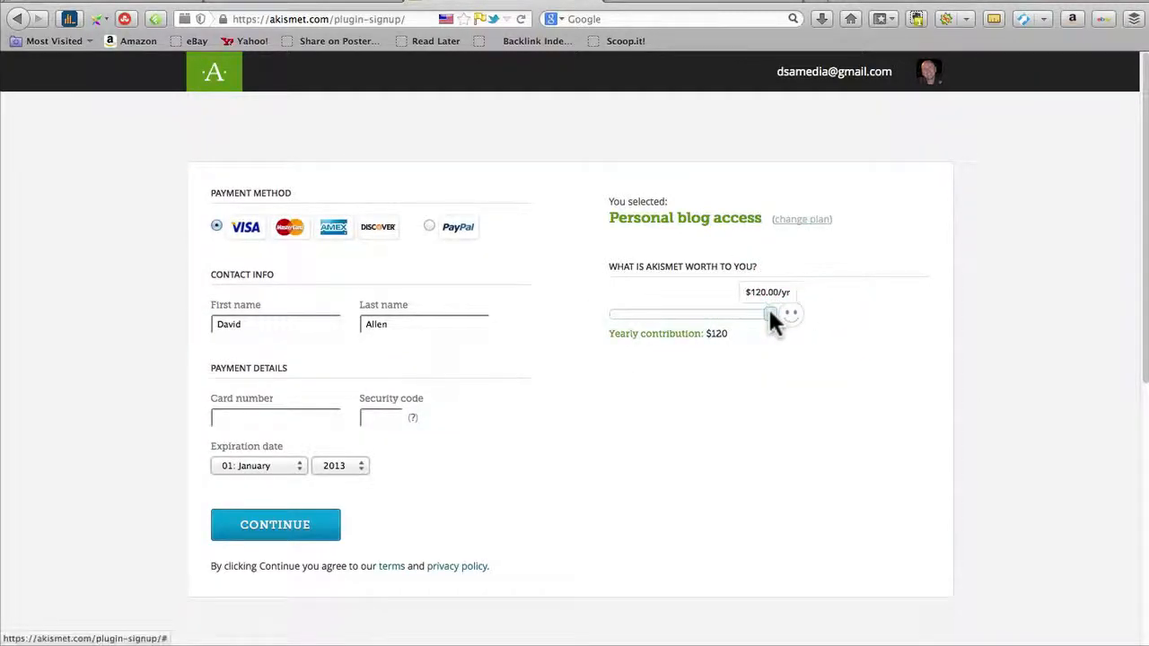
left_click(773, 314)
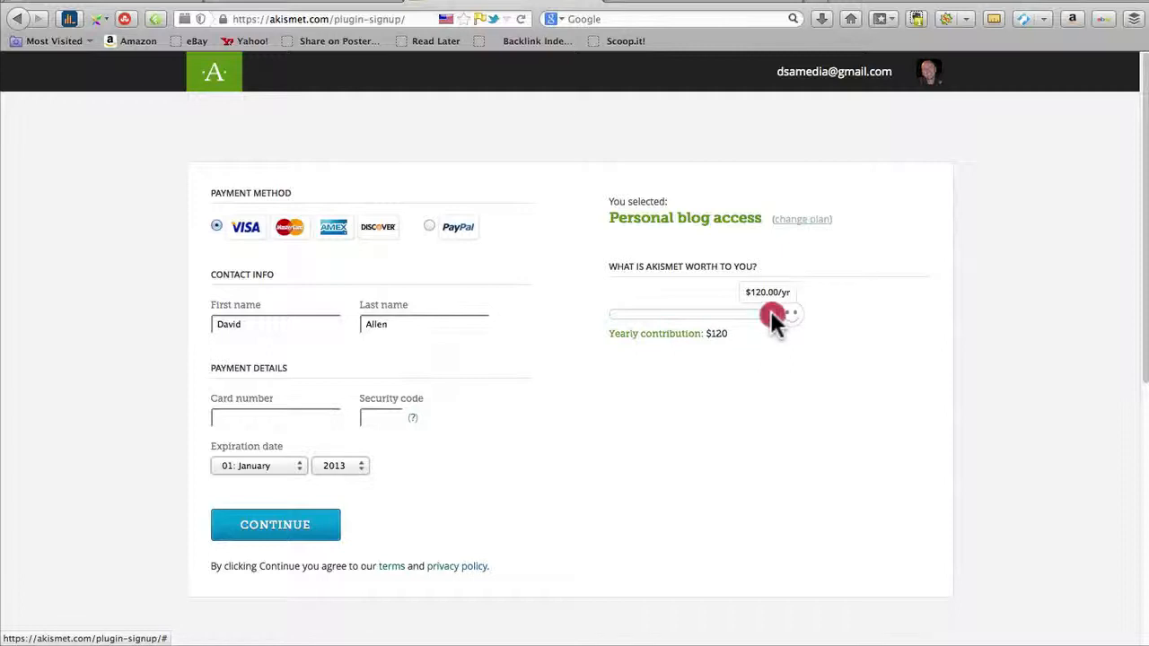
left_click_drag(718, 312, 607, 315)
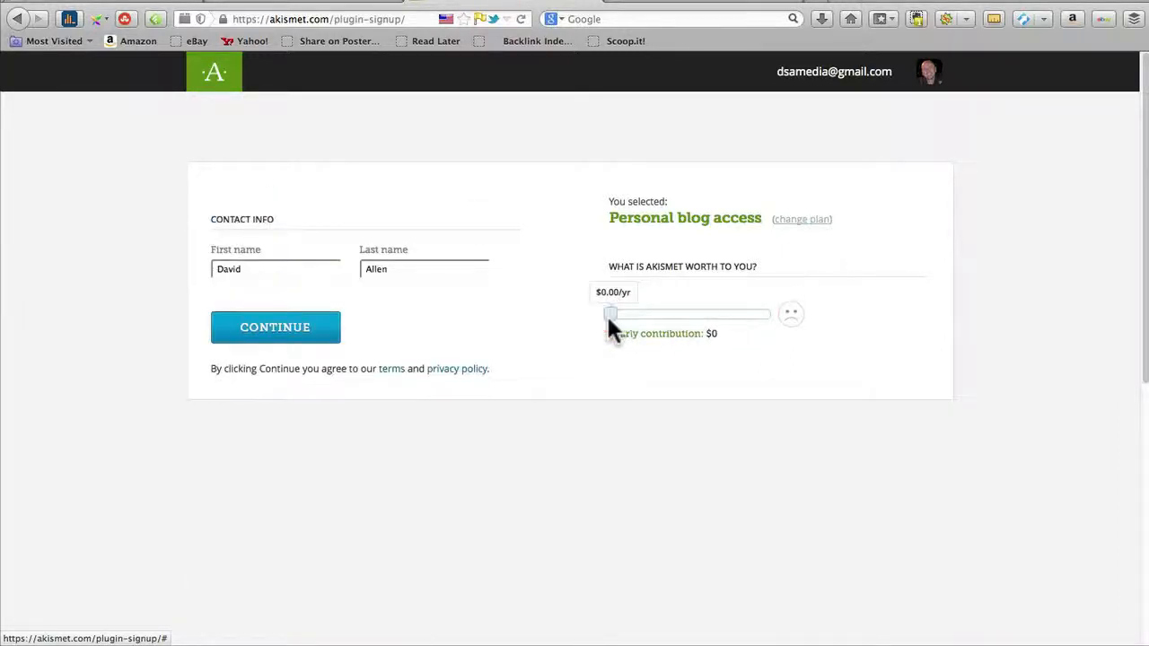
left_click(274, 332)
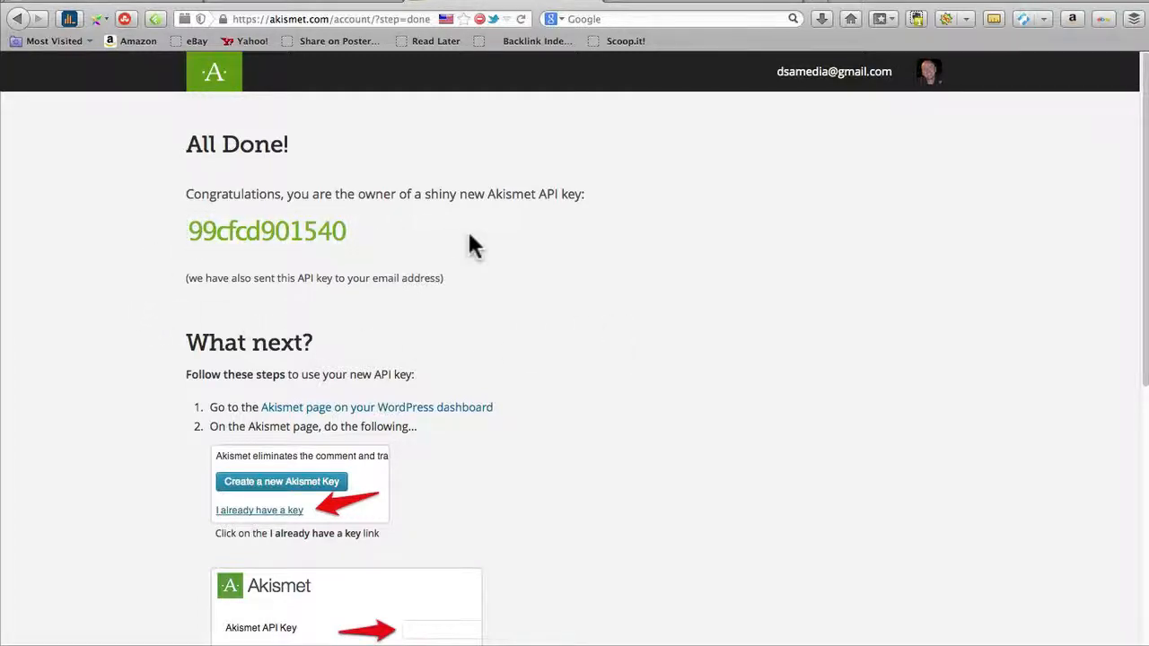
key("ctrl+Up")
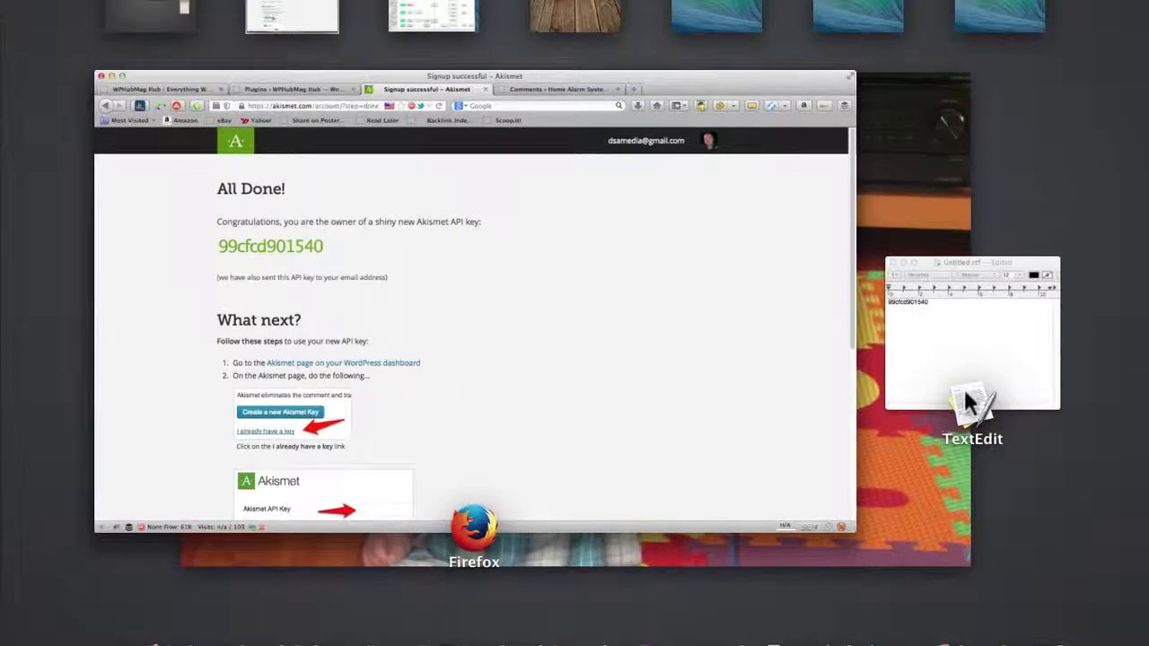
left_click(737, 352)
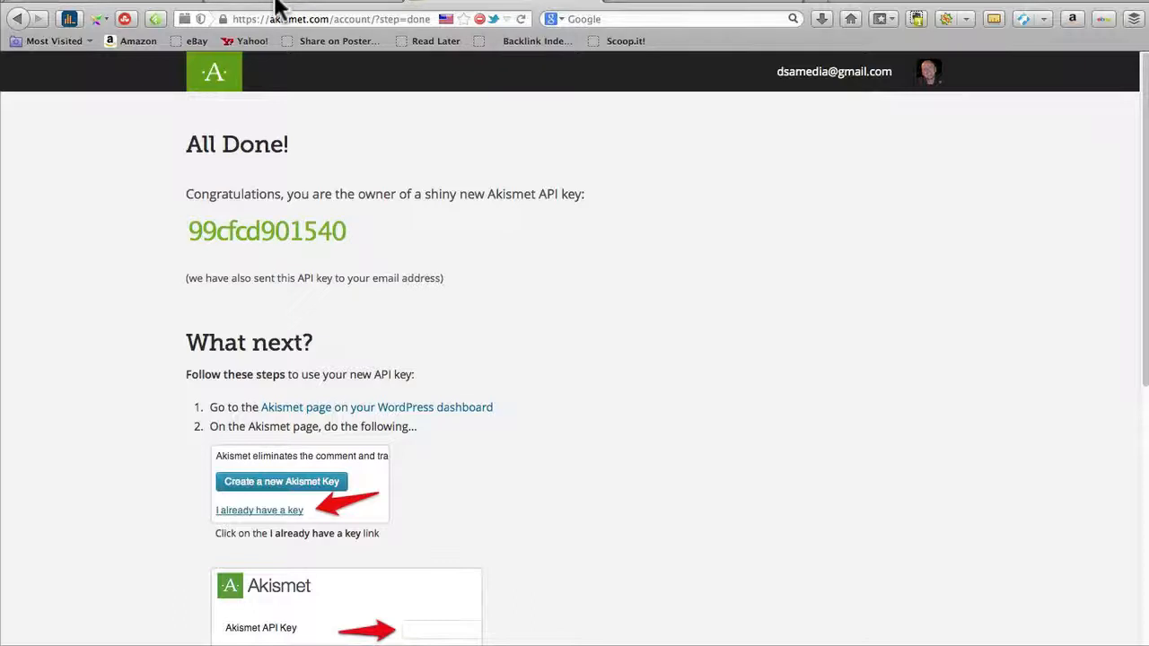
Step: Copy the new Akismet API key from the signup confirmation page
left_click(188, 229)
left_click_drag(189, 229, 357, 231)
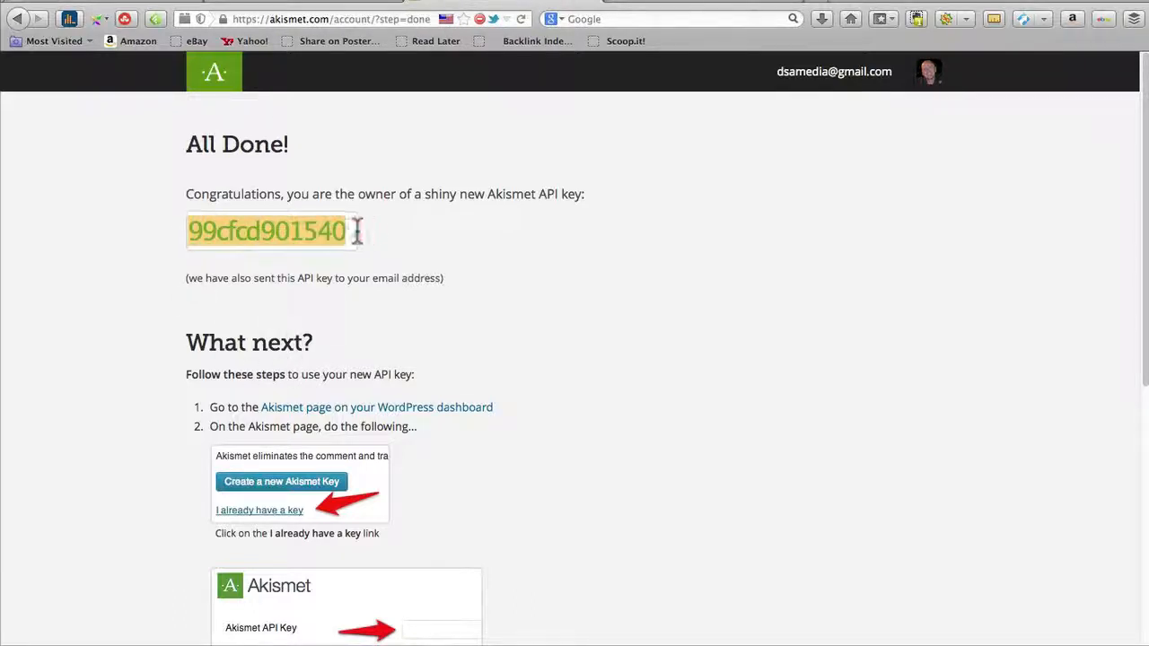
right_click(309, 234)
left_click(341, 288)
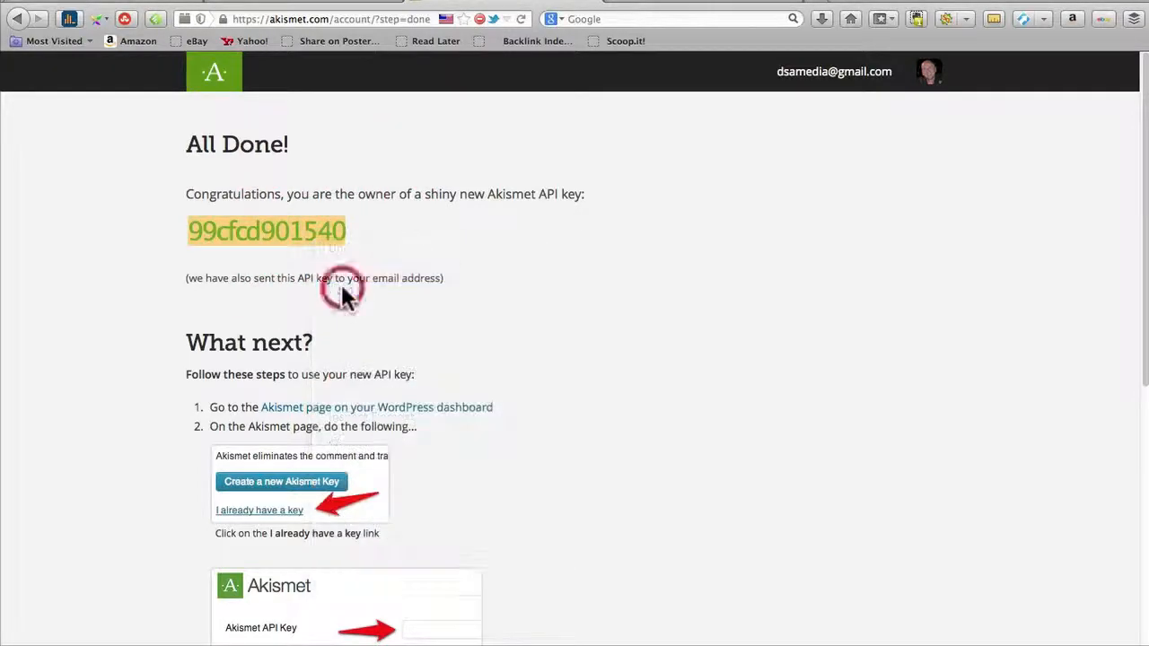
left_click(448, 242)
Step: Activate the Akismet plugin on the WPHubMag Hub site and start activating the Akismet account
left_click(308, 6)
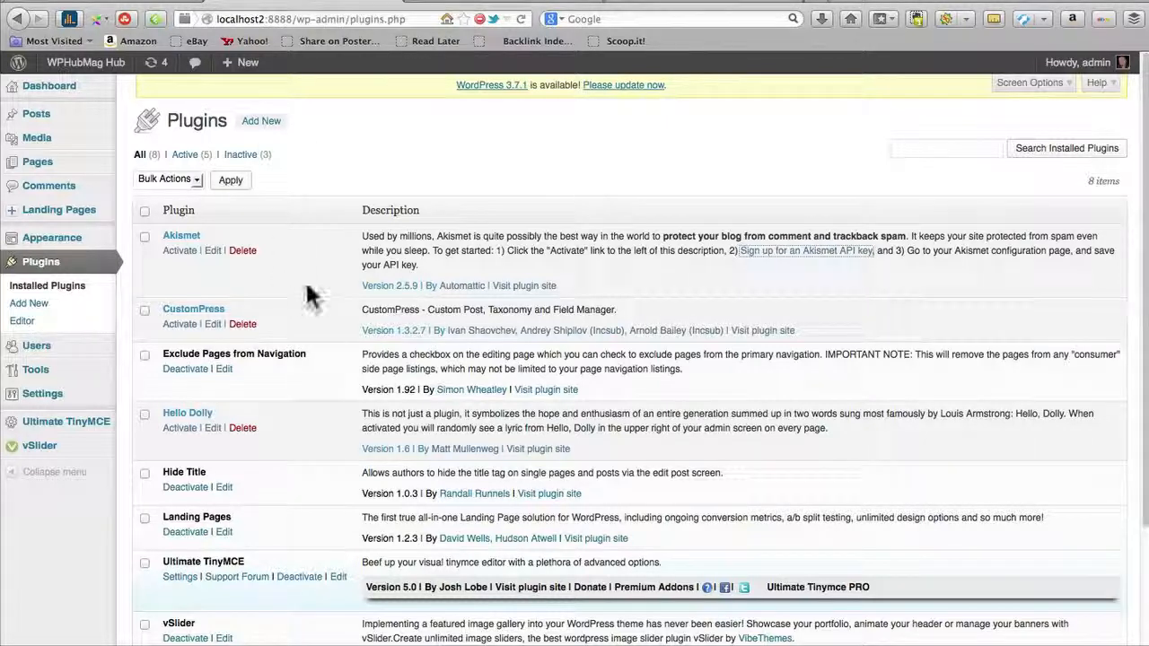
left_click(180, 251)
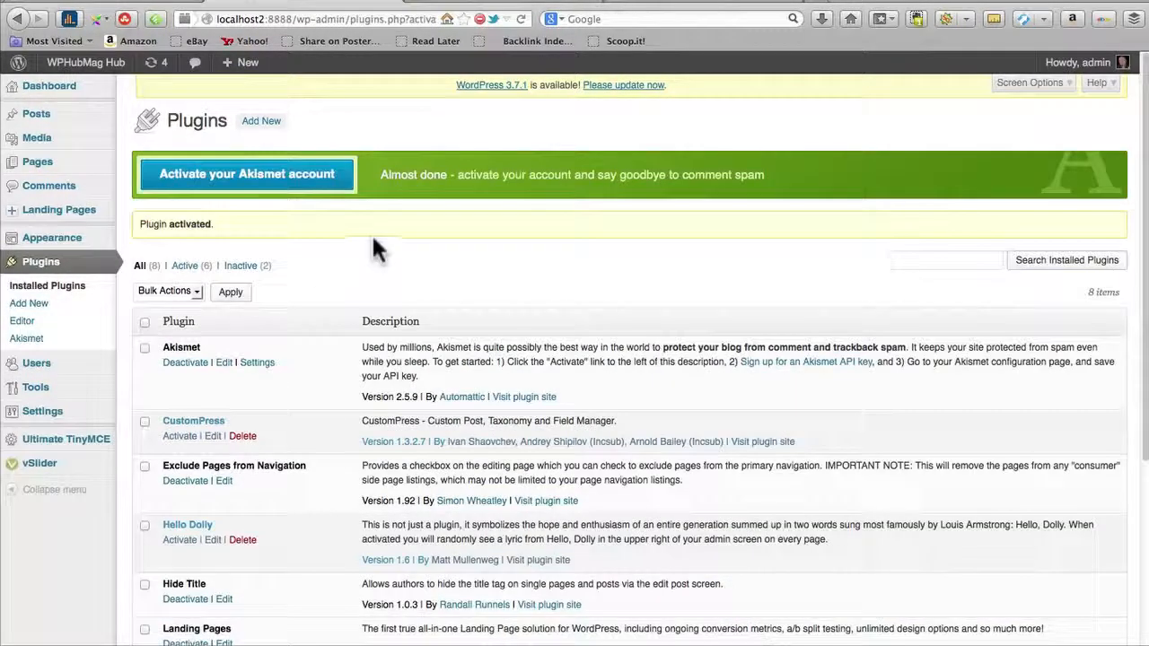
left_click(284, 186)
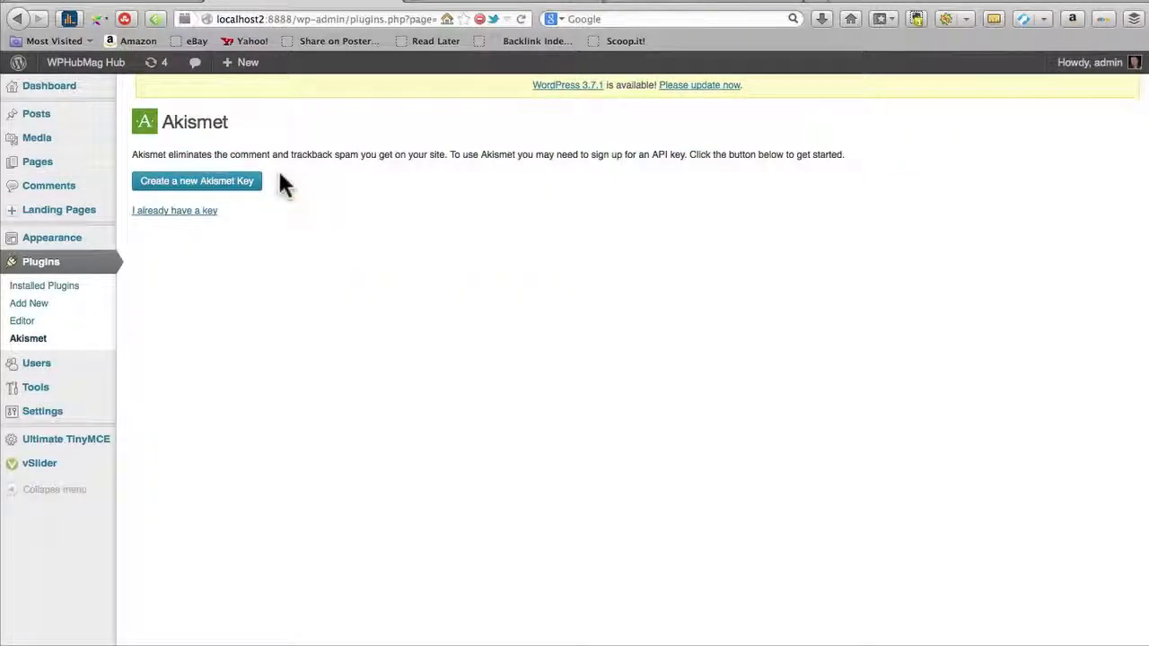
Step: Choose to use an already existing key and paste the copied API key as the Akismet API Key
left_click(180, 213)
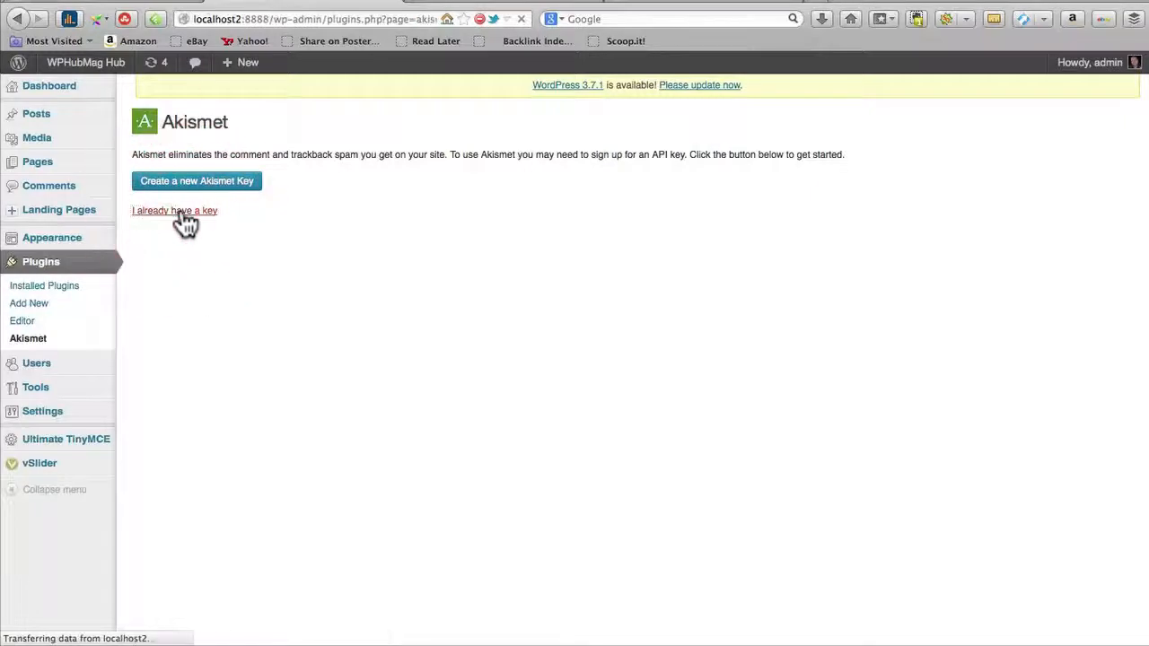
left_click(330, 166)
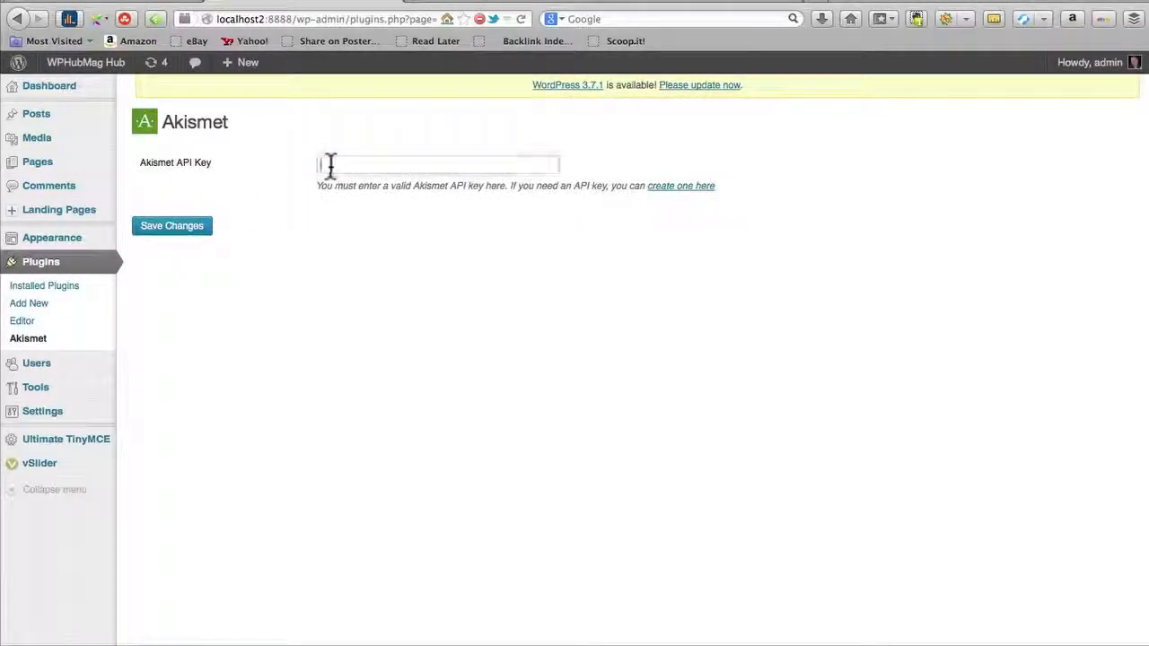
right_click(330, 165)
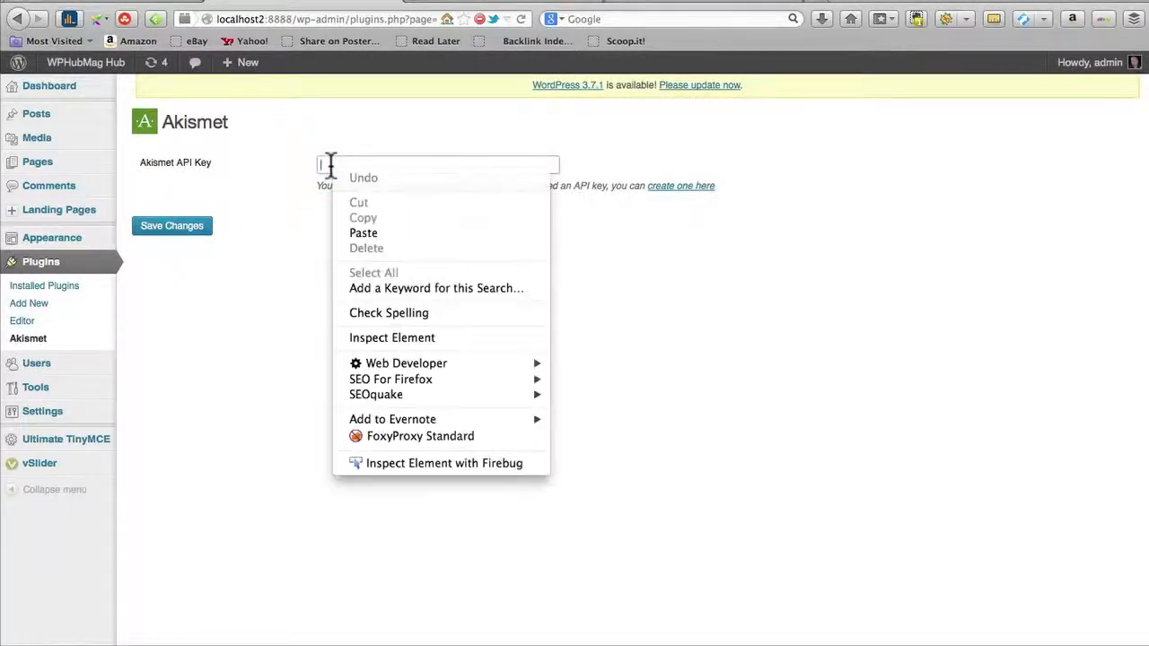
left_click(346, 232)
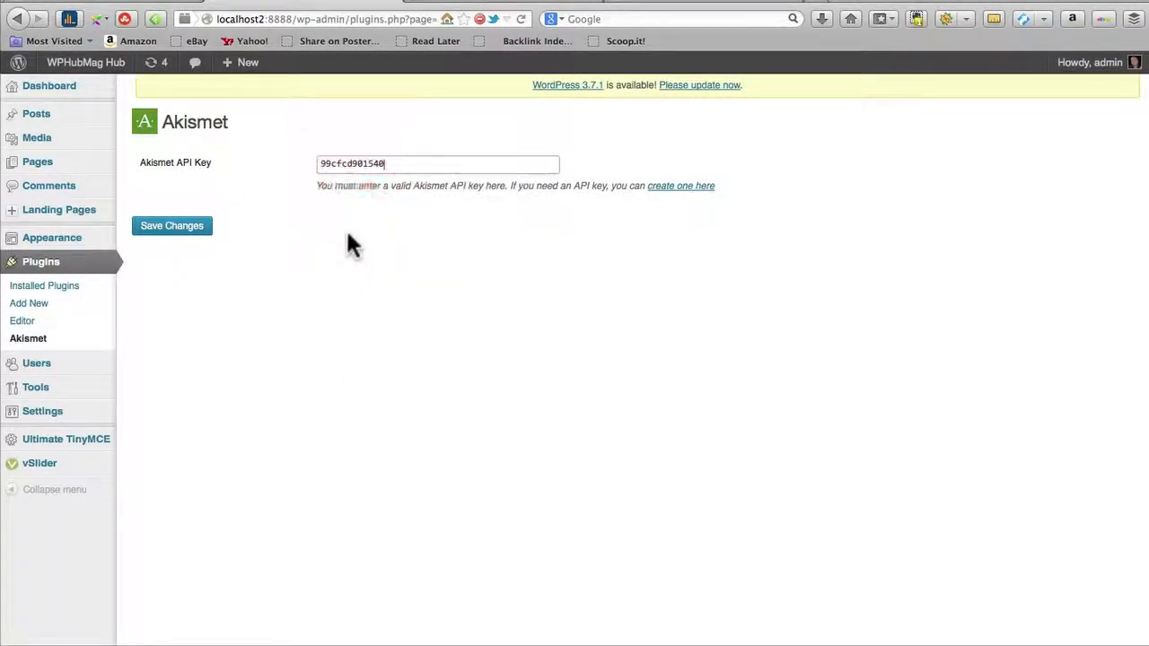
Step: Save the entered API key, then enable auto-deleting spam on posts more than a month old and showing approved comment counts beside authors
left_click(163, 230)
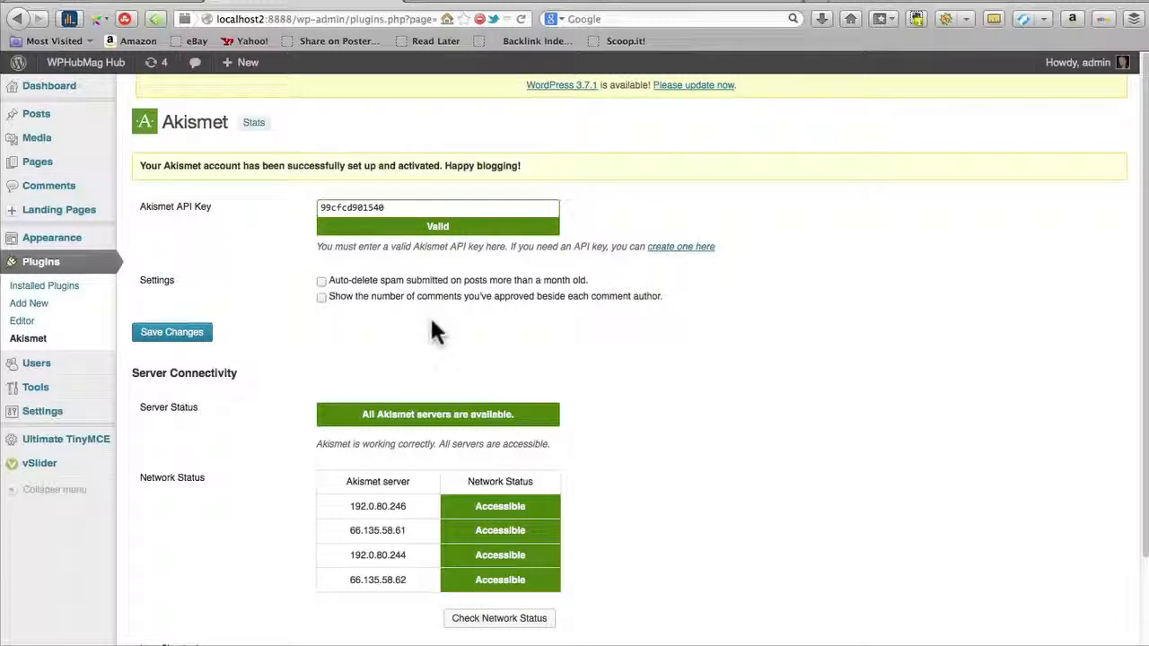
scroll(259, 364, "down", 1)
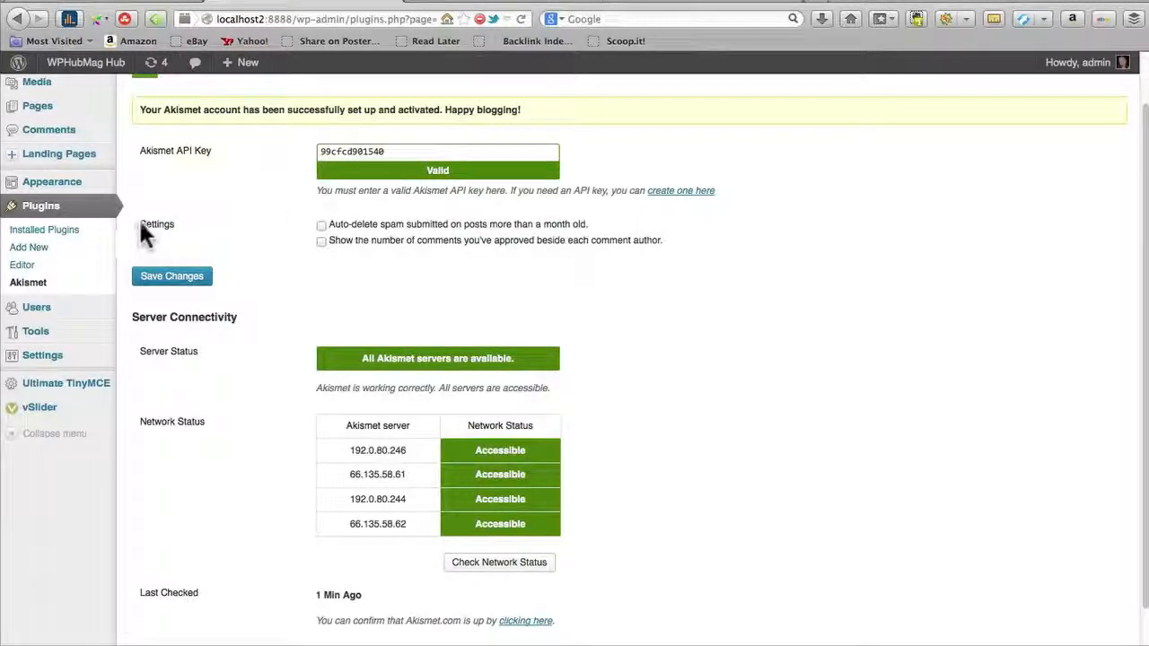
left_click(322, 225)
left_click(321, 240)
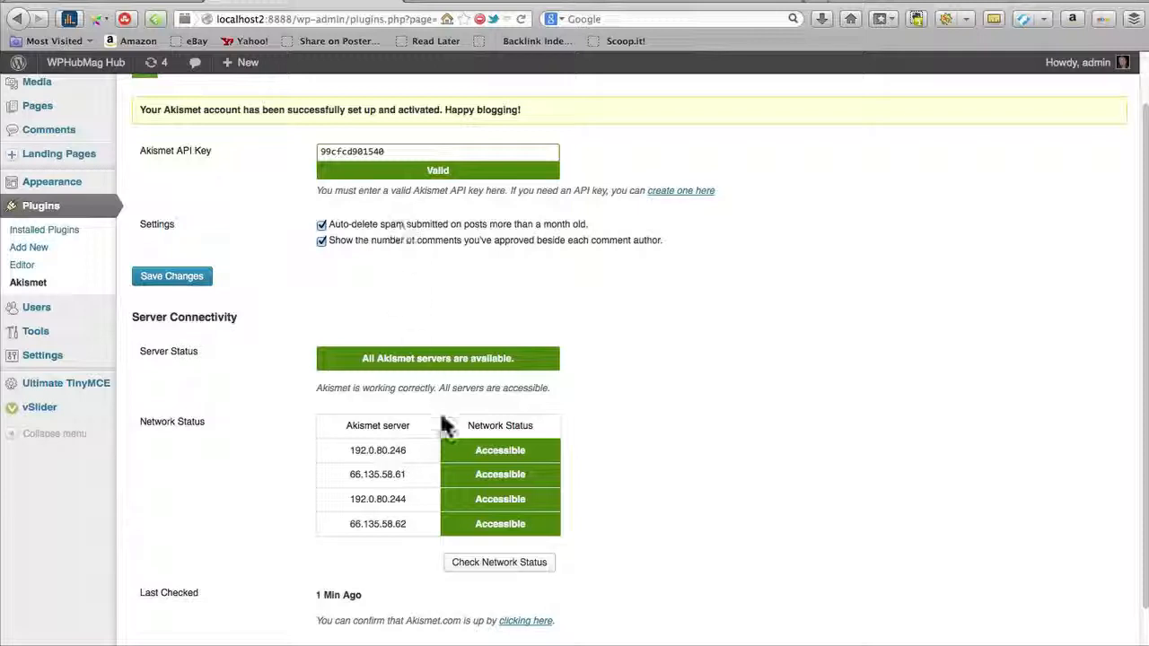
scroll(606, 420, "up", 2)
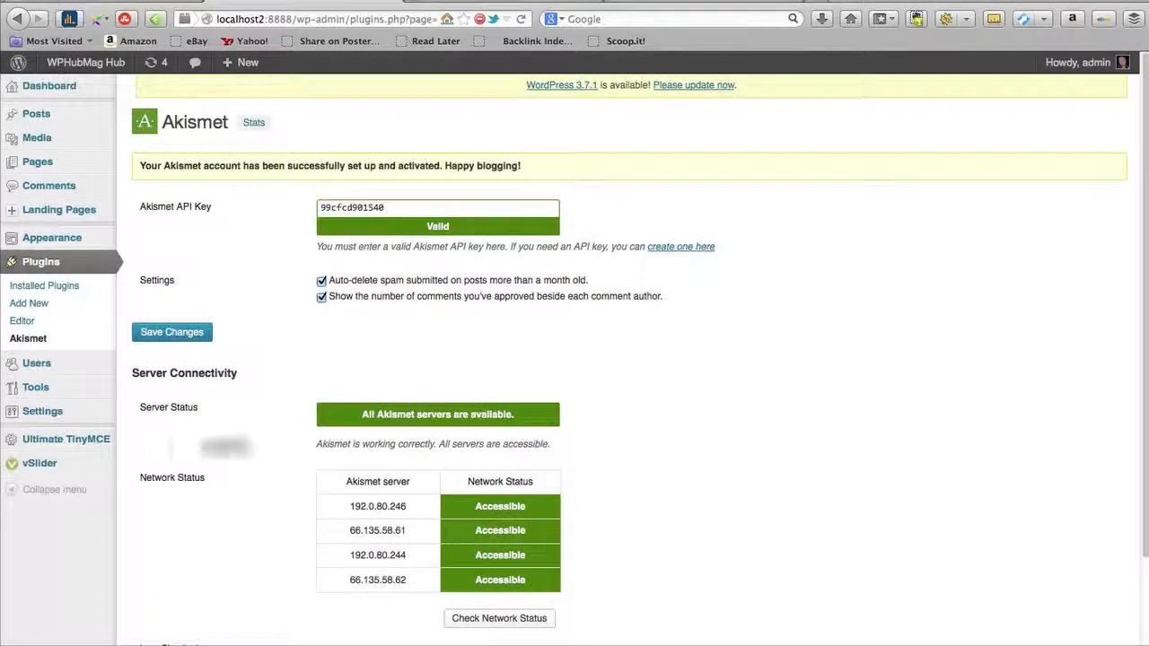
mouse_move(33, 415)
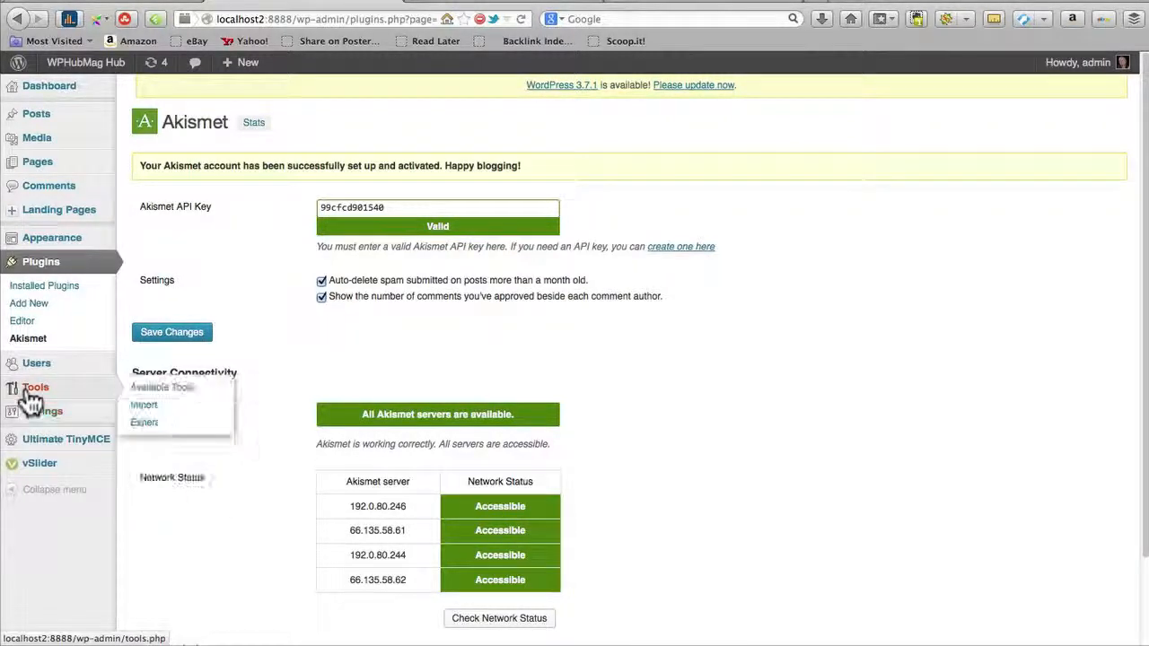
mouse_move(34, 377)
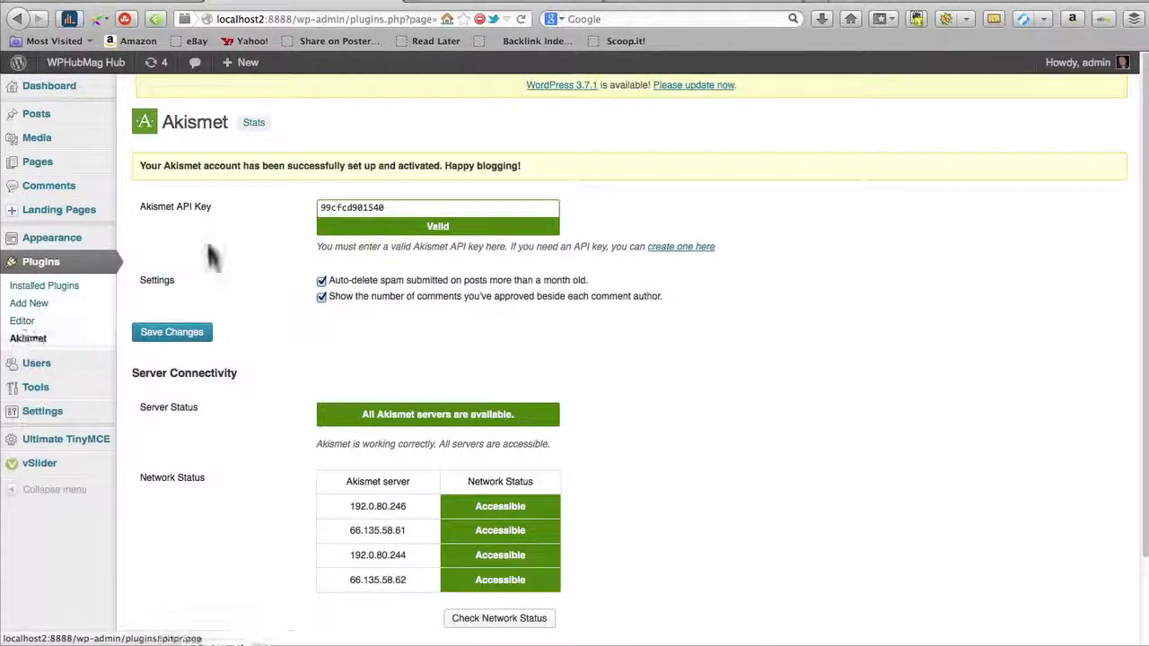
scroll(269, 381, "down", 3)
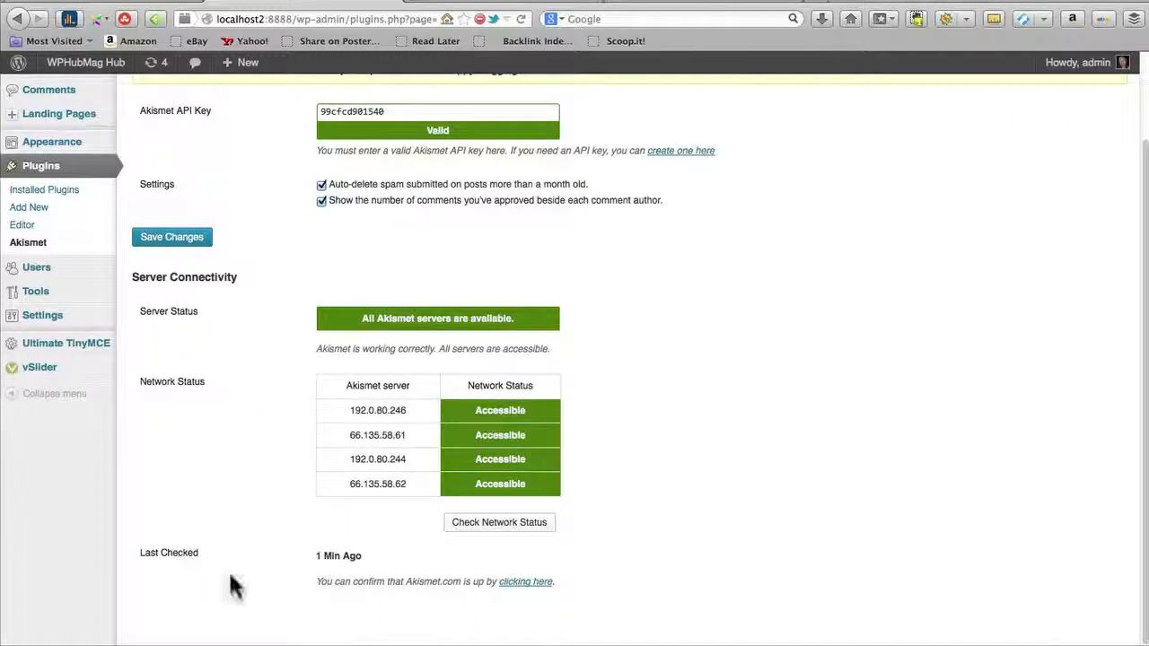
scroll(271, 548, "up", 3)
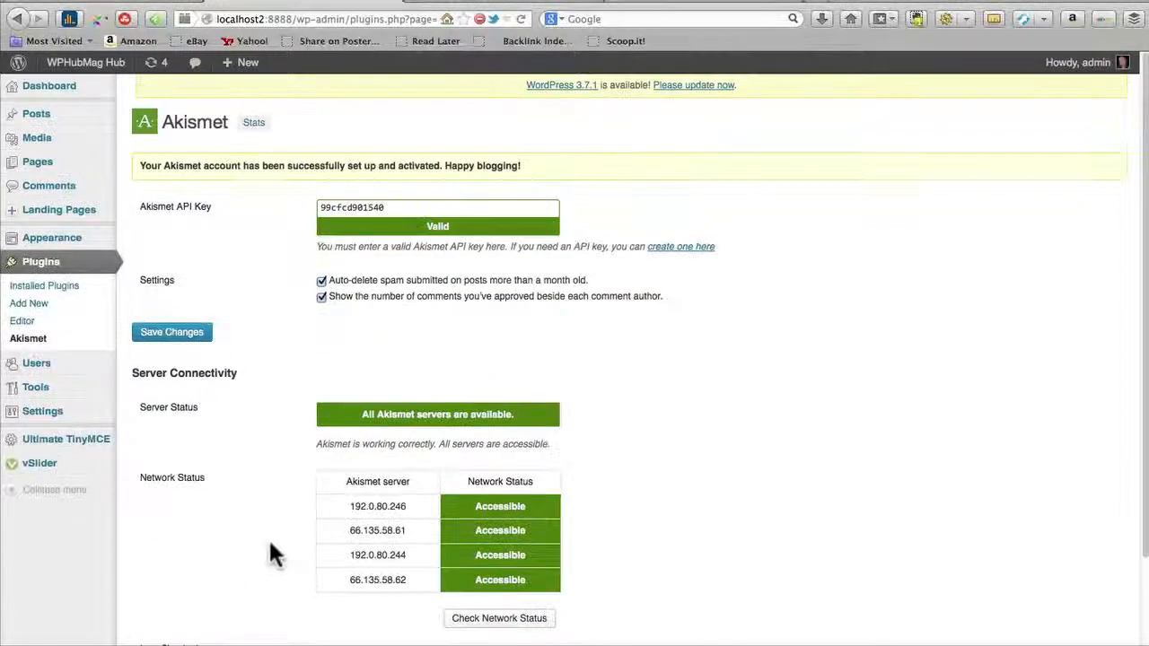